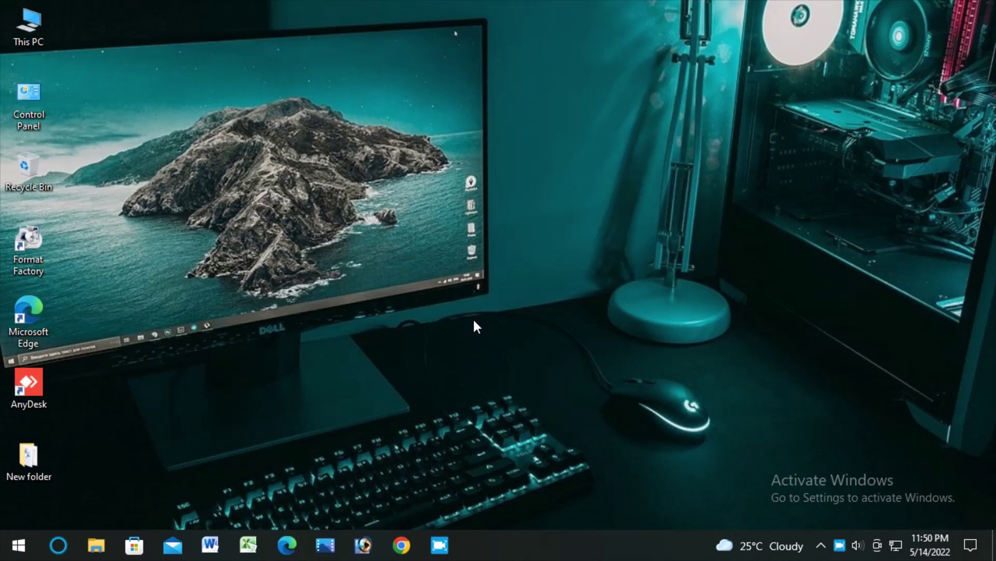
Refresh the desktop twice from its context menu.
right_click(550, 214)
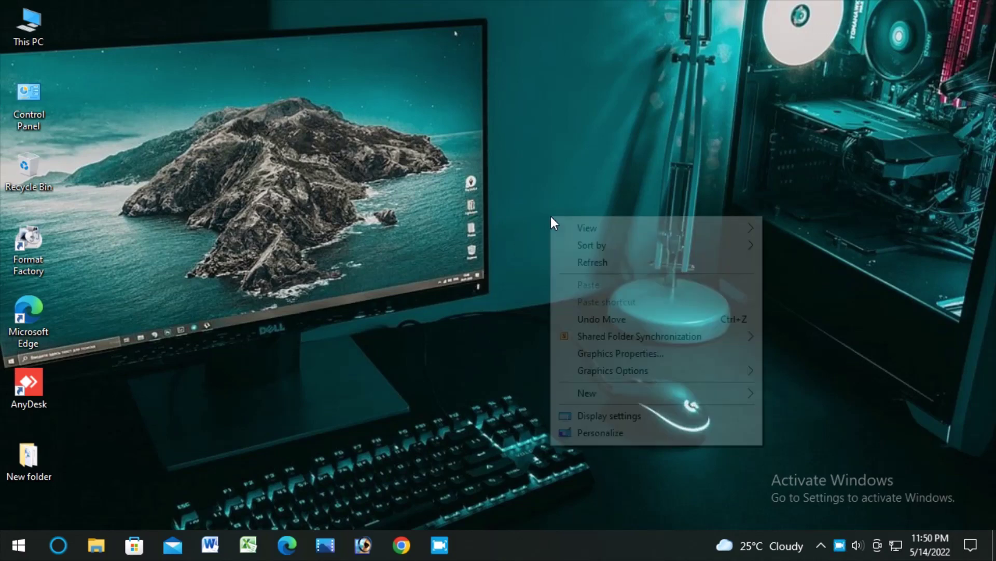
click(578, 262)
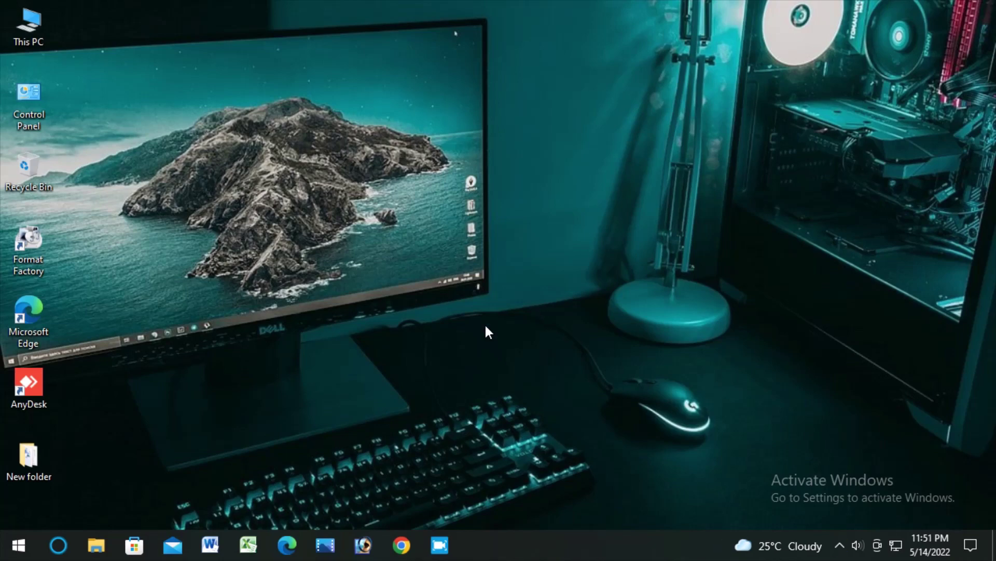
right_click(356, 220)
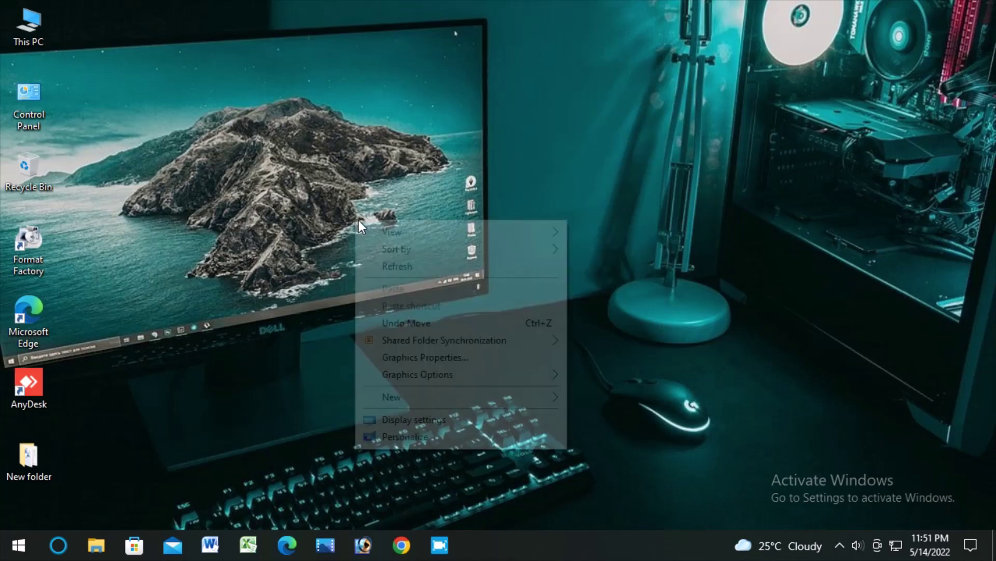
click(396, 262)
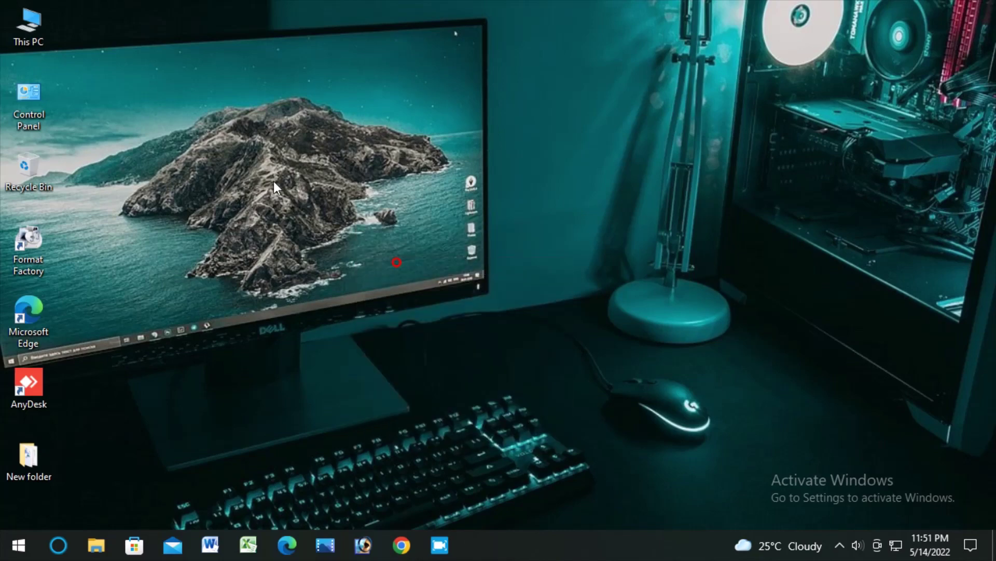
Open This PC and view the Software (D:) drive's context menu, dismissing it without choosing anything.
double_click(24, 23)
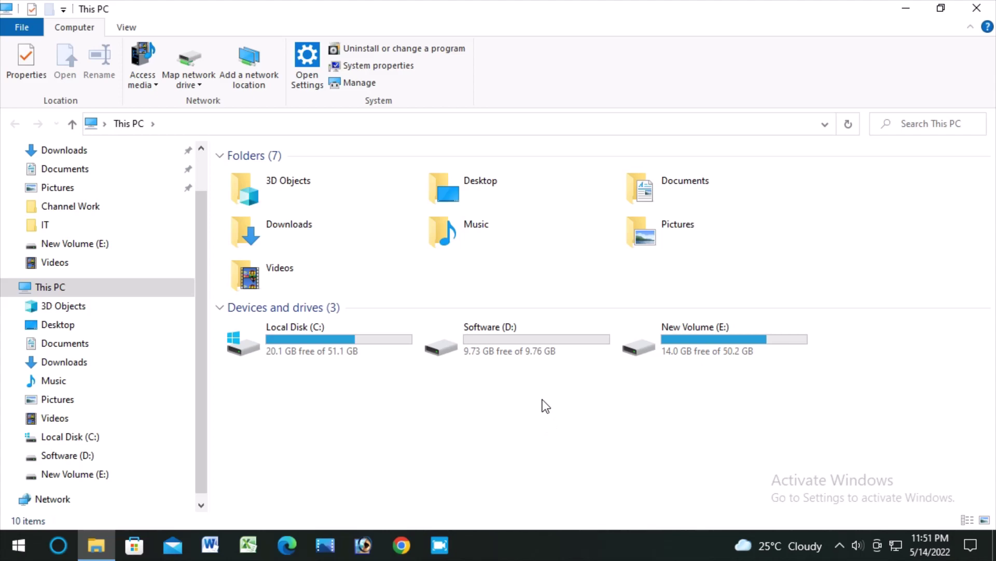
mouse_move(509, 339)
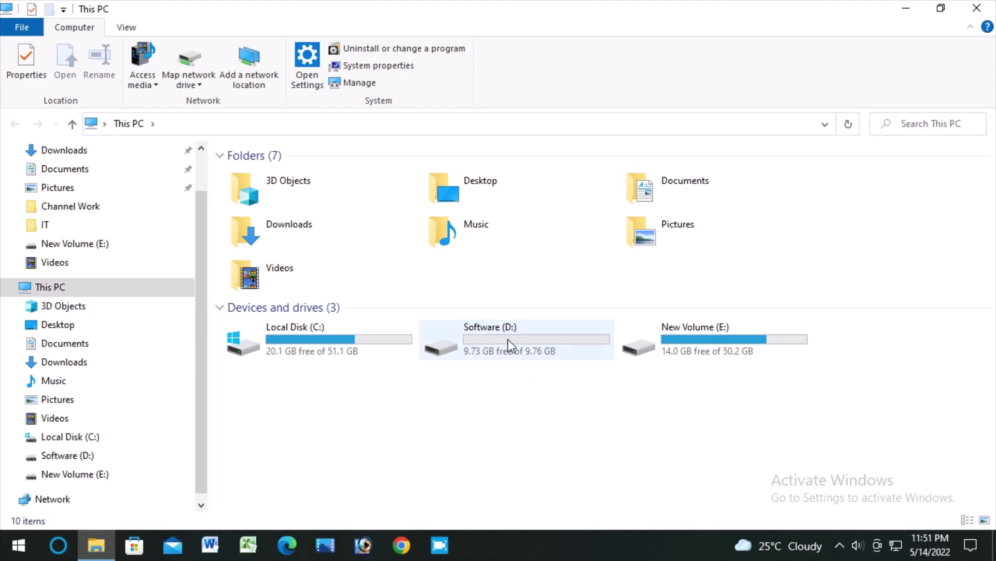
right_click(508, 340)
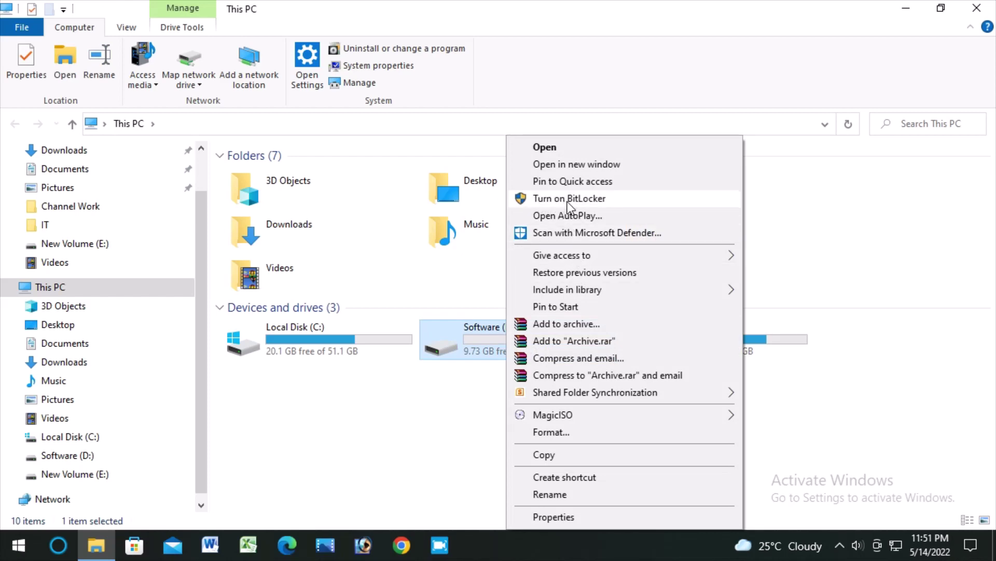
click(410, 438)
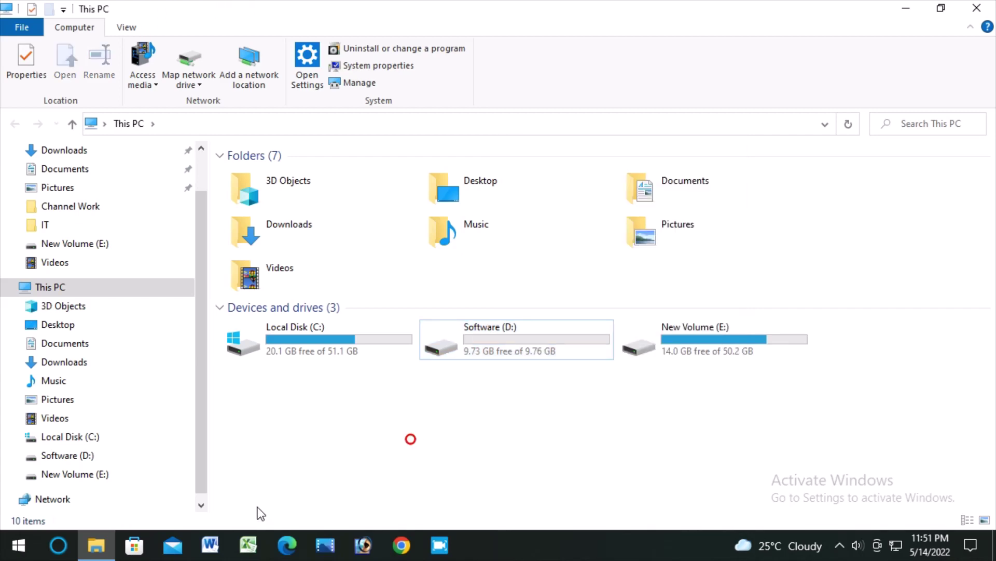
Scroll through the Start menu's app list, close it, and minimize the This PC window.
click(18, 546)
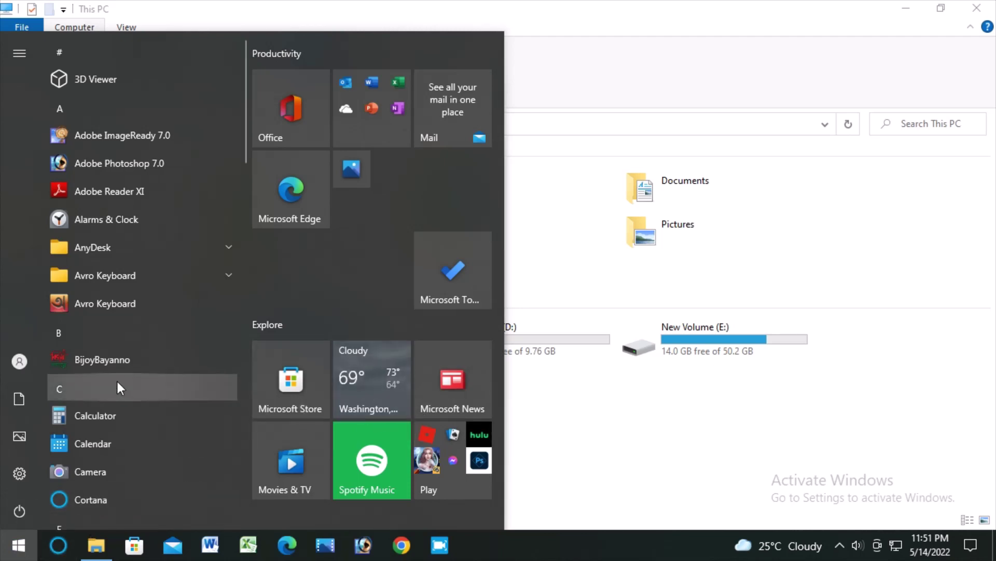
scroll(117, 384, down, 3)
scroll(116, 388, down, 4)
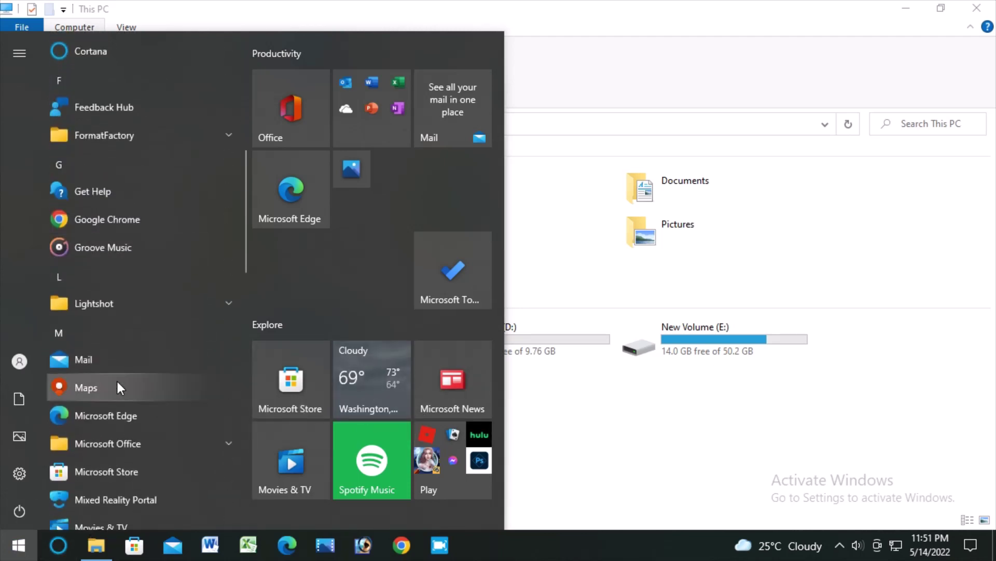
scroll(118, 384, down, 6)
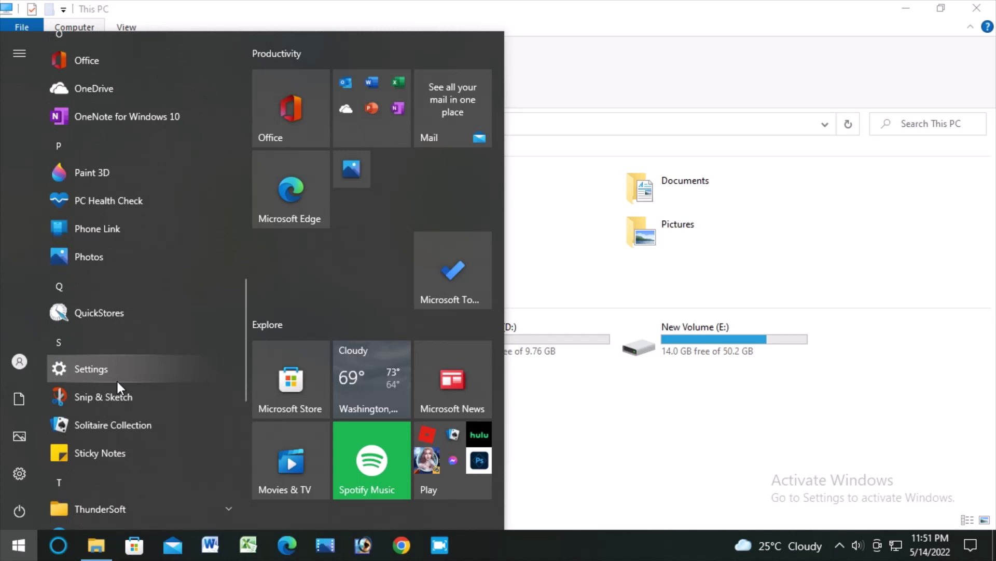
scroll(117, 382, down, 6)
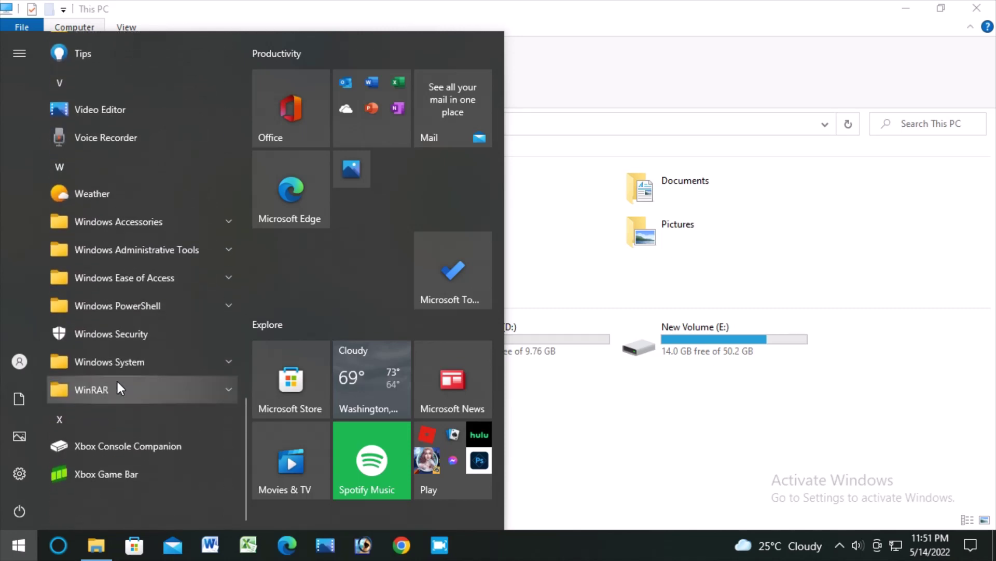
click(717, 458)
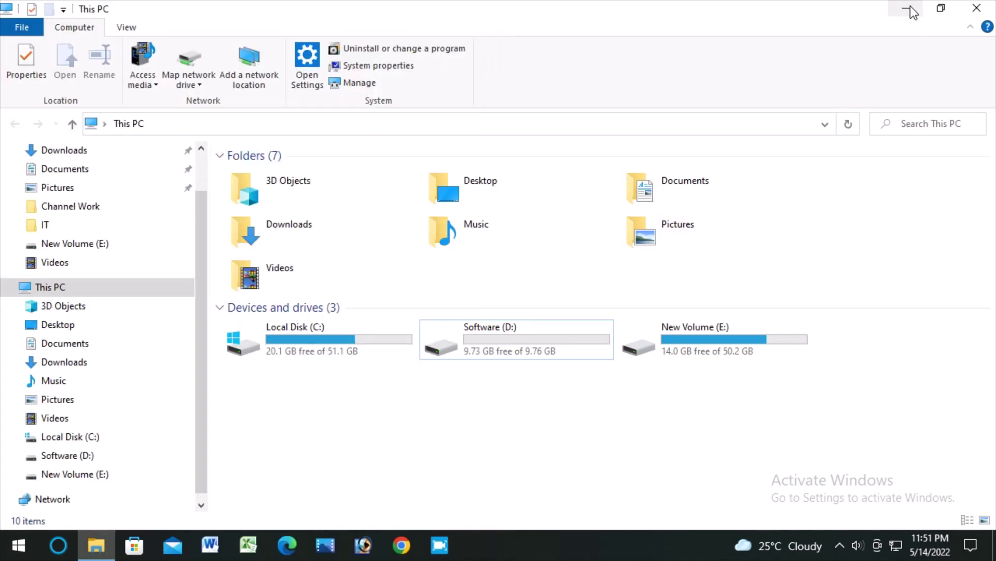
click(910, 10)
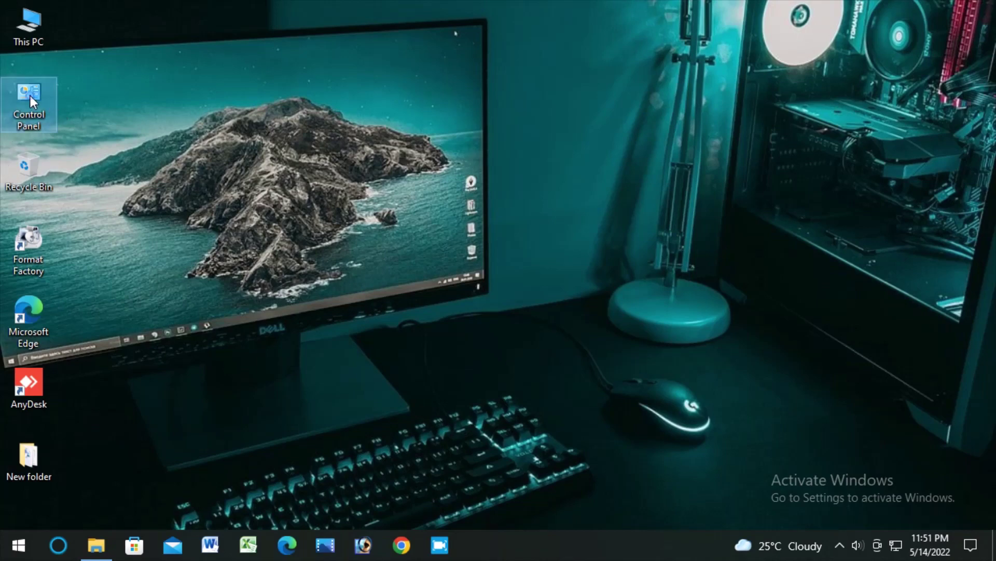
double_click(30, 95)
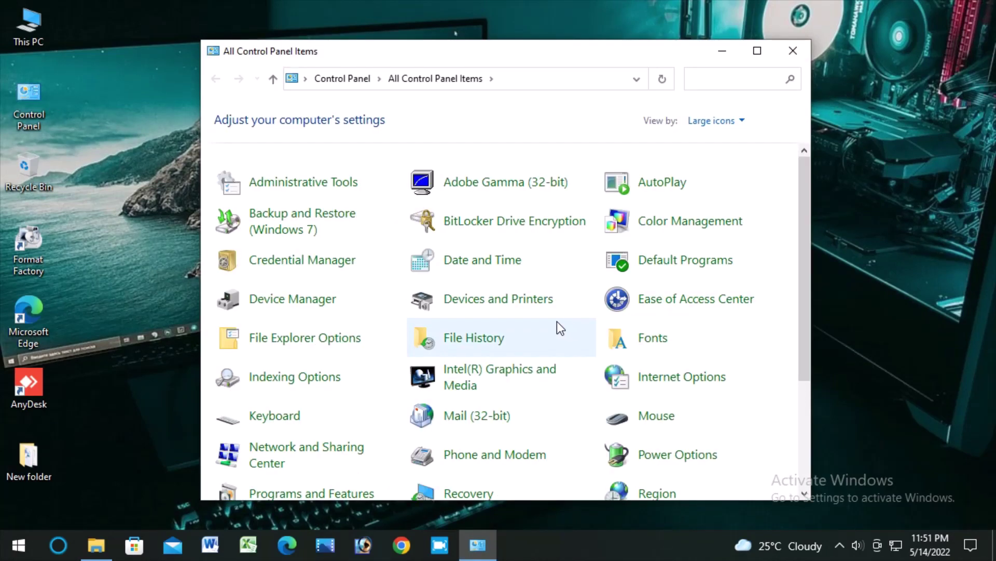
click(757, 50)
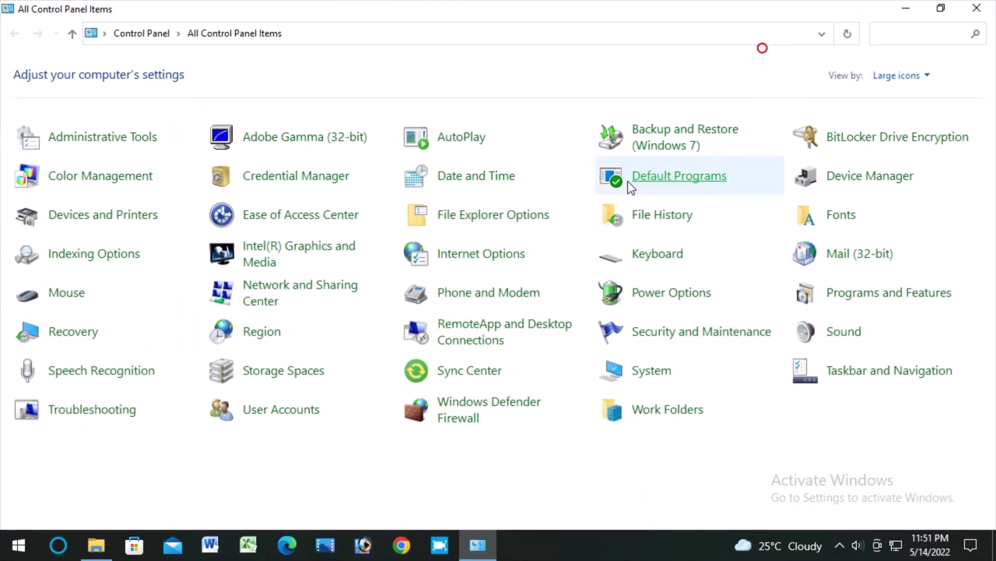
click(835, 142)
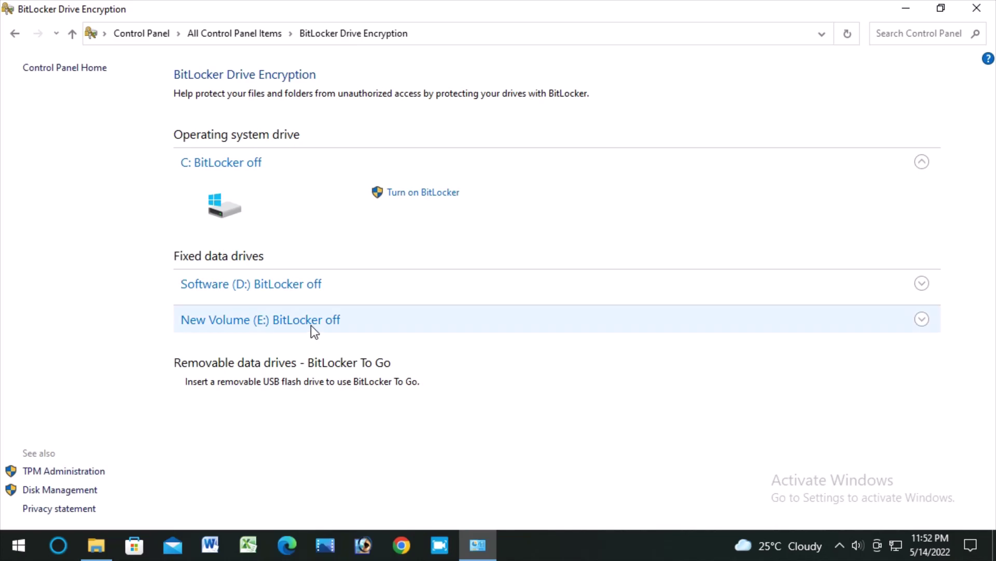
click(304, 289)
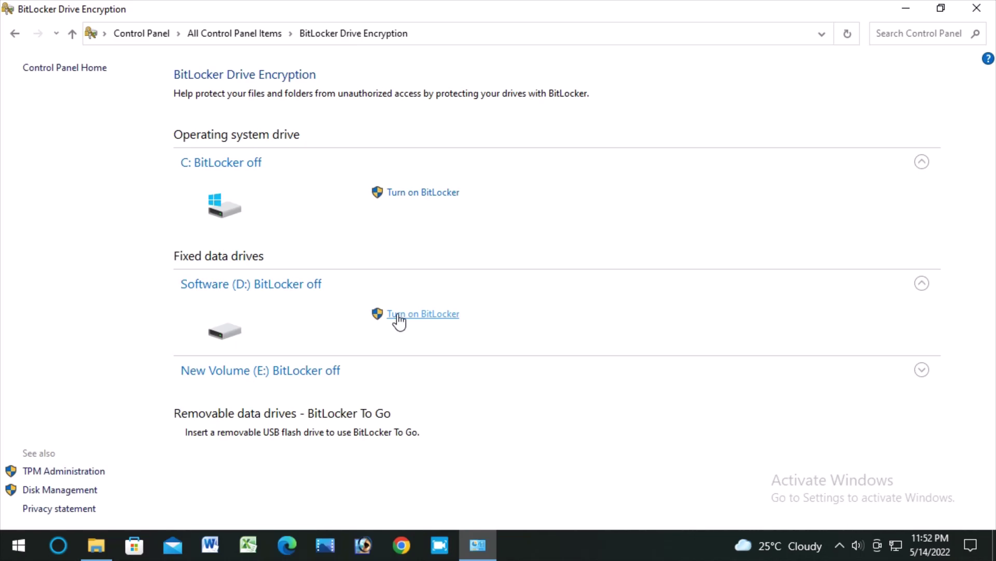
click(304, 370)
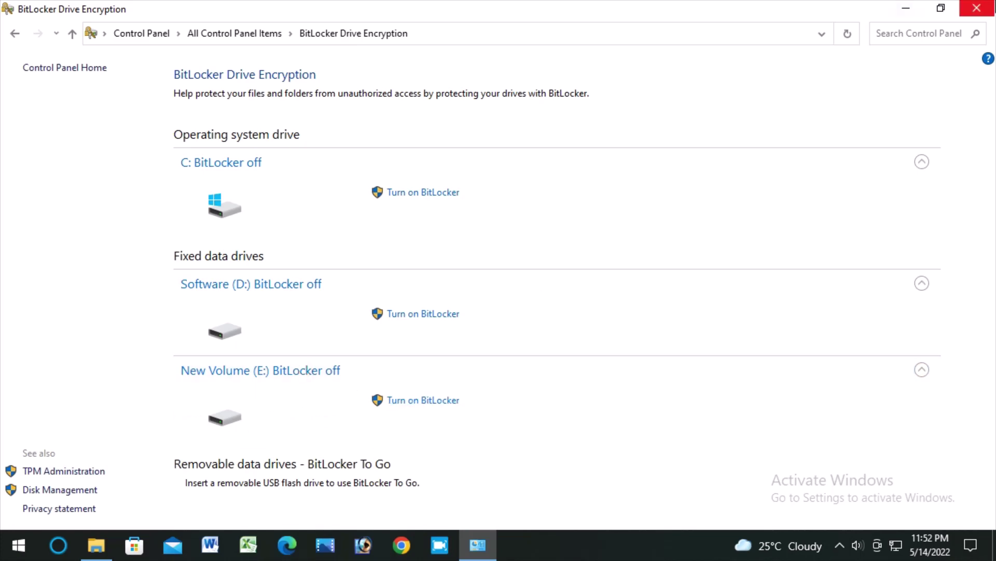
click(976, 8)
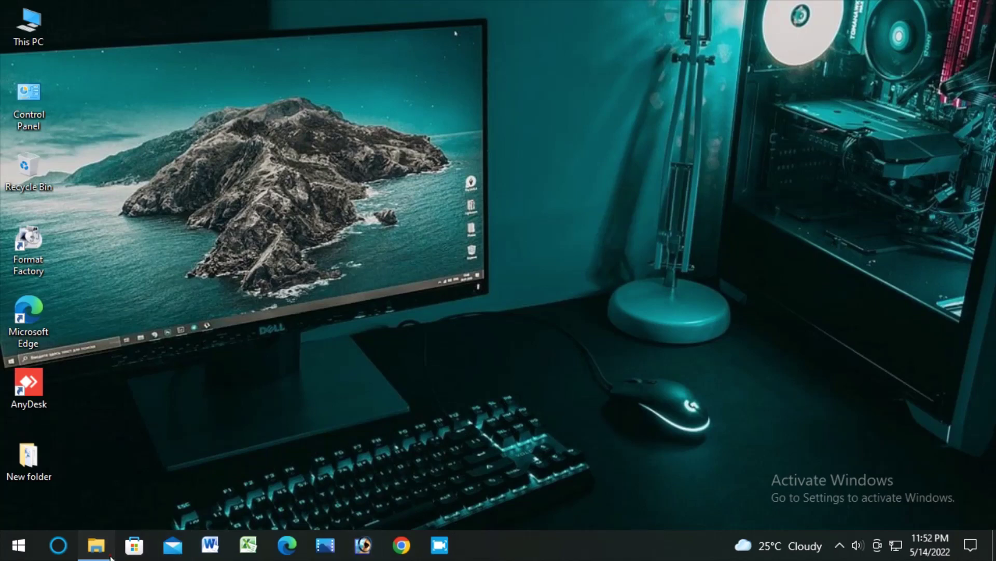
Bring back This PC and turn on BitLocker for Software (D:).
click(96, 545)
right_click(506, 338)
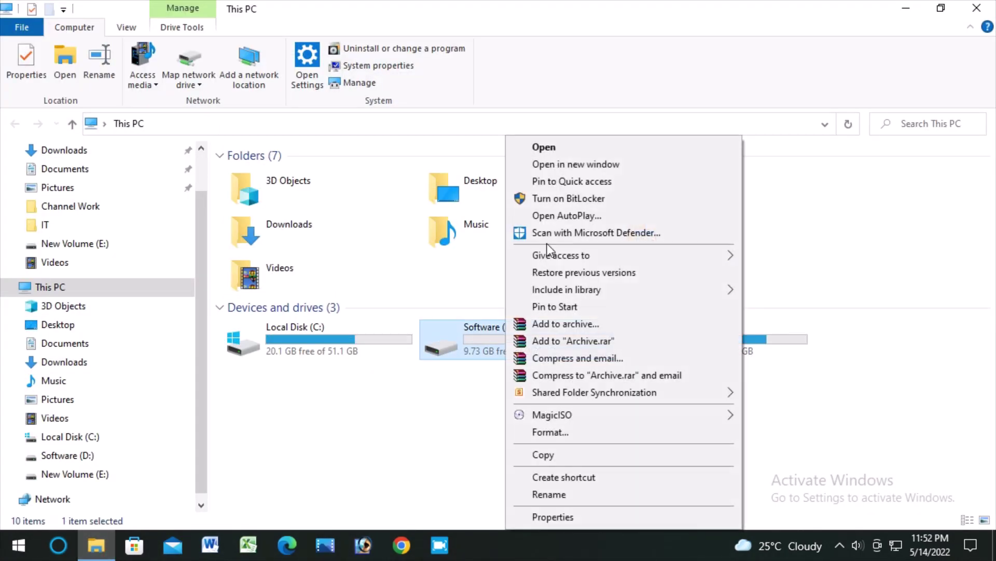
click(559, 201)
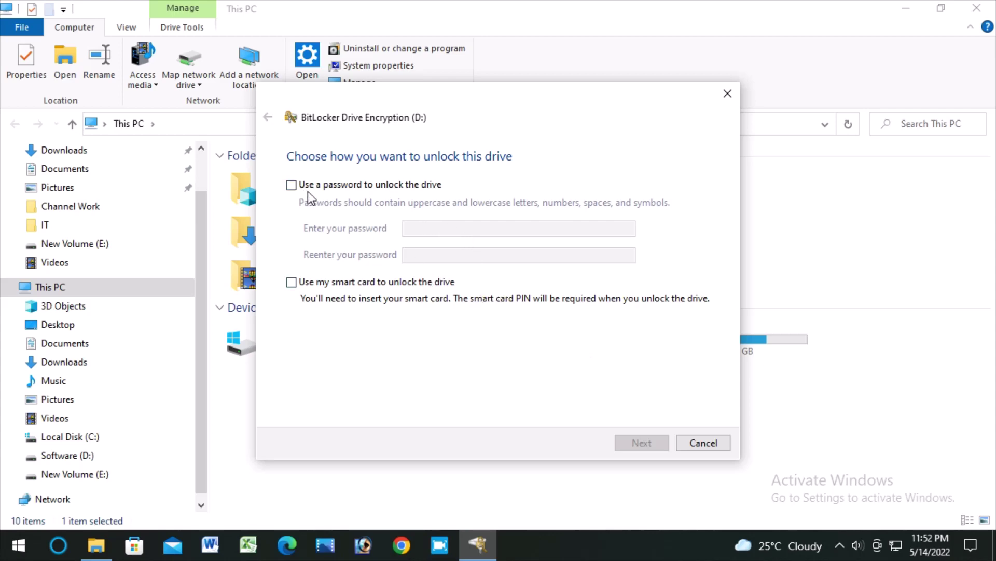
Choose password unlocking, then enter and confirm the drive's unlock password.
click(291, 185)
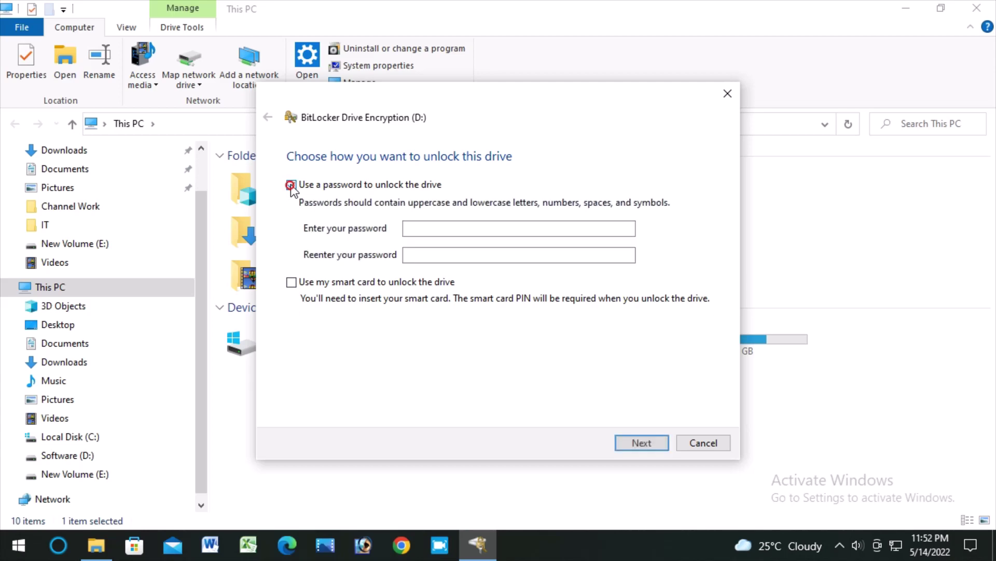
click(429, 229)
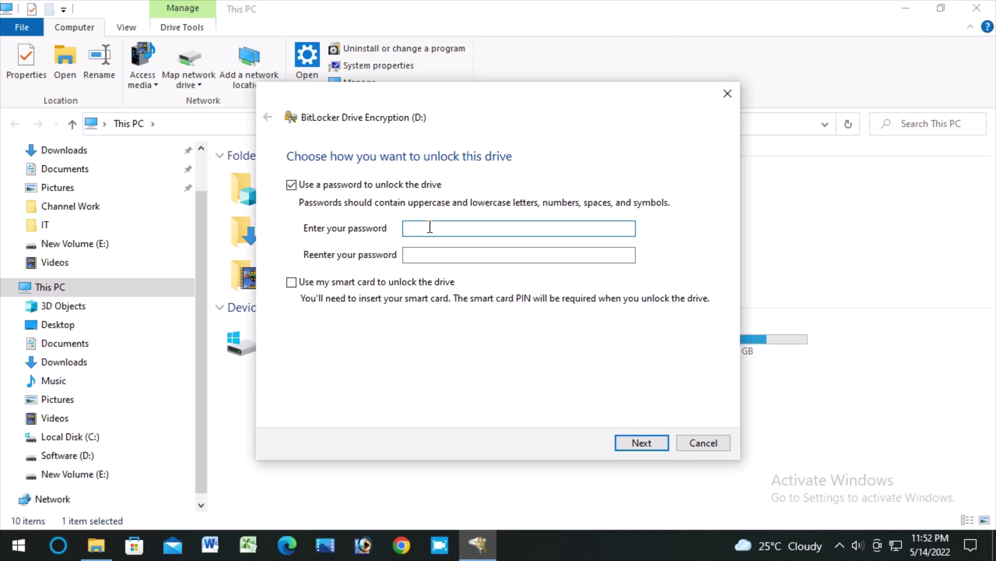
text(abcdefghij)
click(440, 254)
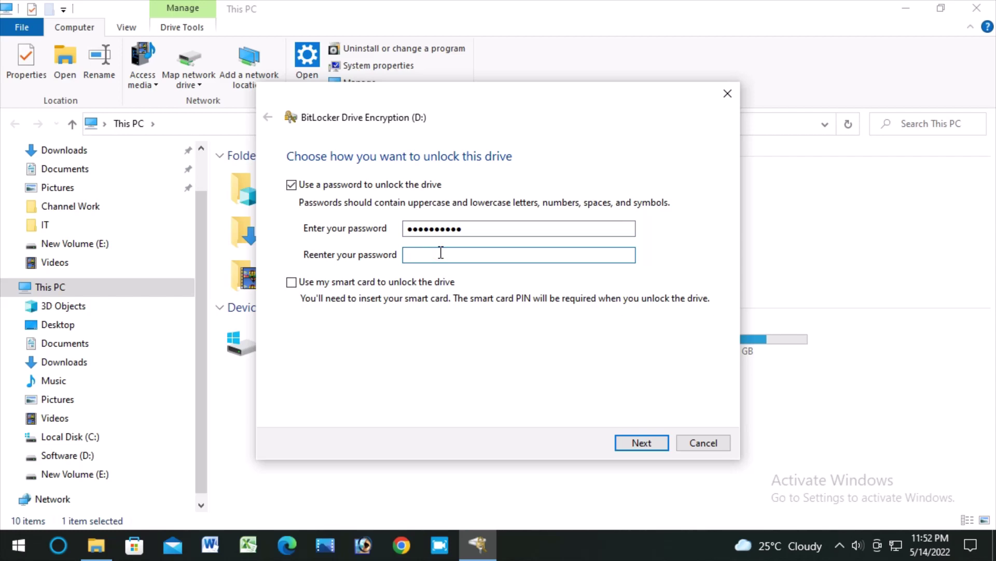
text(abcdefghij)
key(BackSpace)
key(BackSpace)
key(BackSpace)
key(BackSpace)
key(BackSpace)
key(BackSpace)
key(BackSpace)
key(BackSpace)
key(BackSpace)
key(BackSpace)
text(abcdefghij)
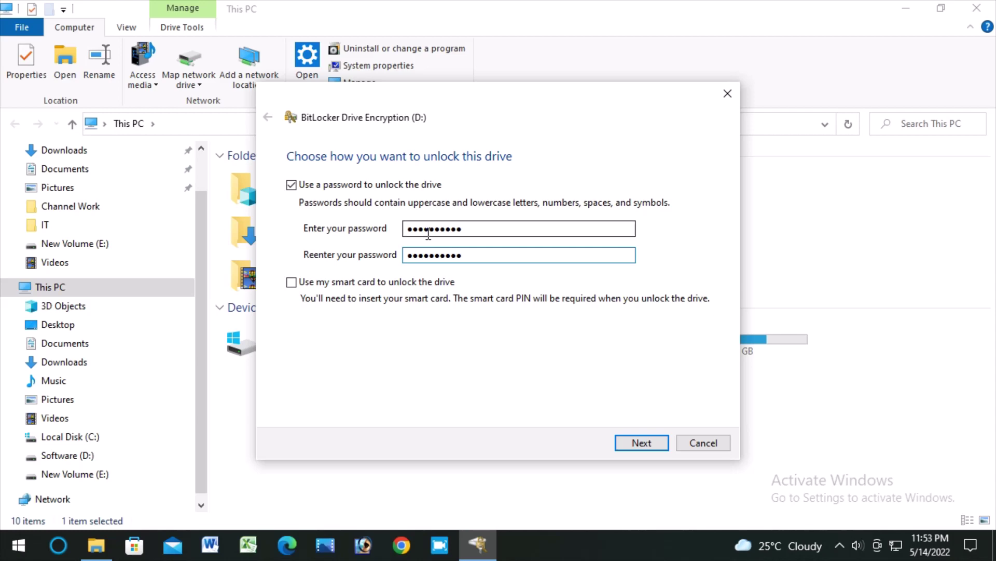
Accept the password and continue to the recovery key backup options.
click(646, 445)
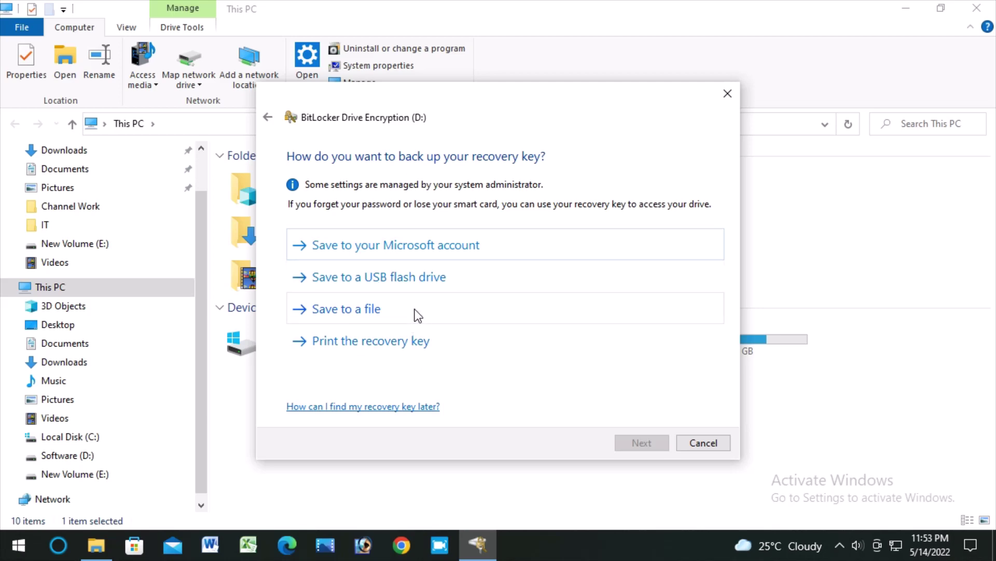
Save the recovery key as a text file in the Desktop's New folder.
click(369, 316)
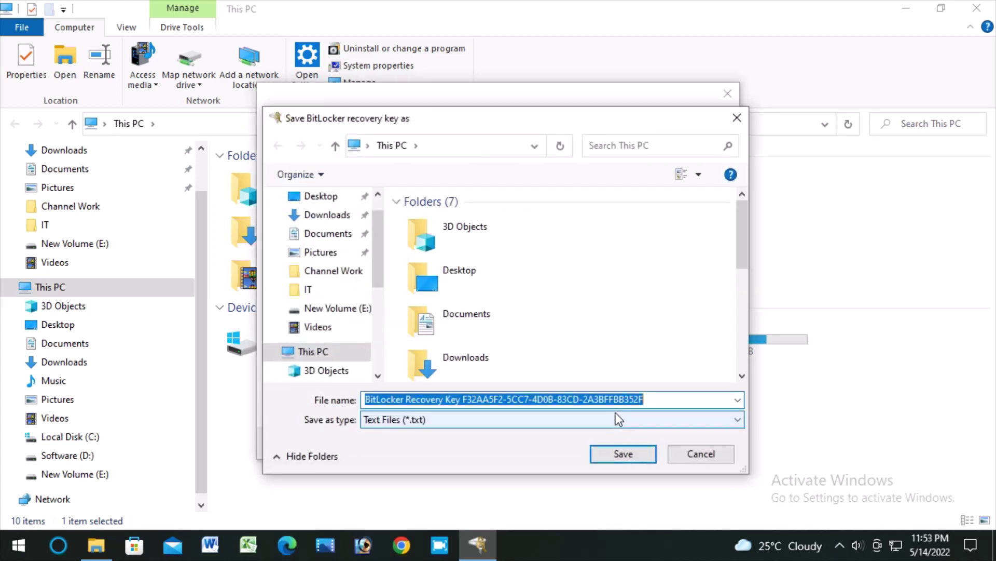
click(459, 275)
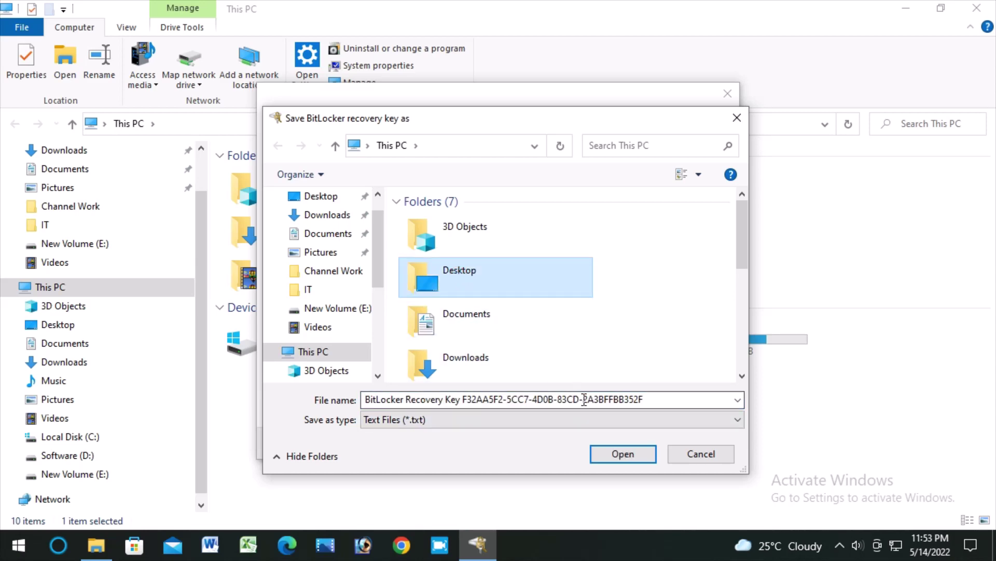
click(618, 453)
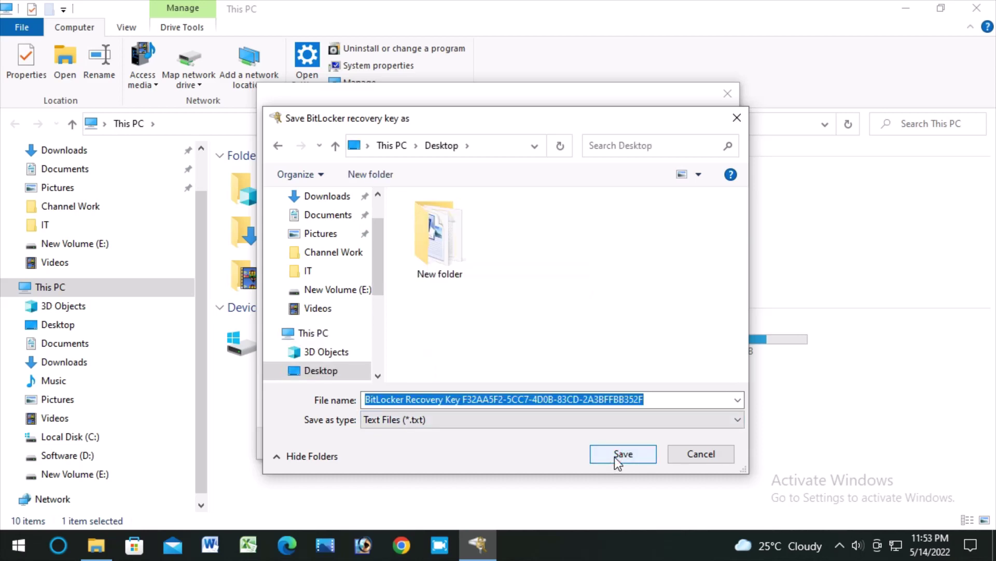
click(416, 256)
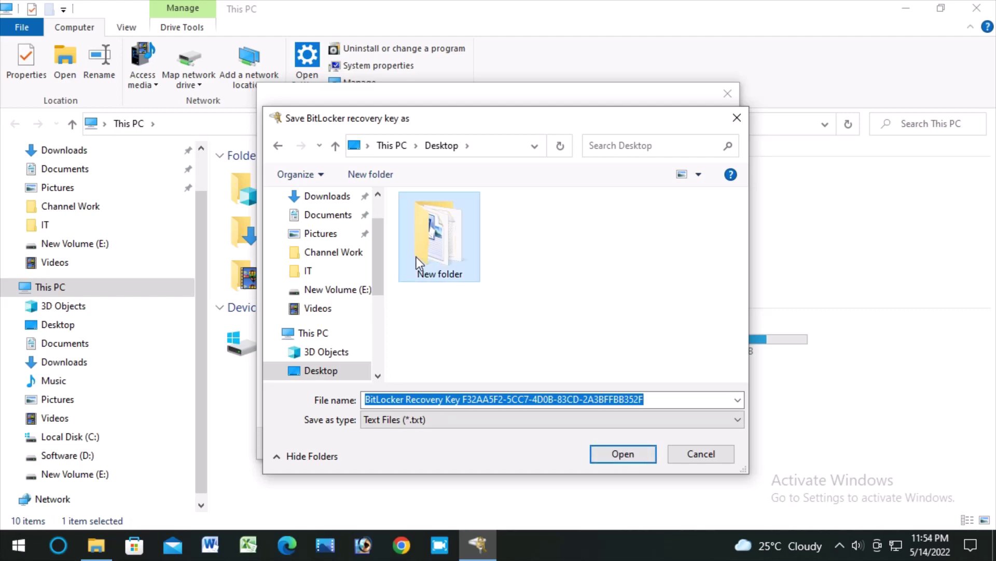
click(636, 460)
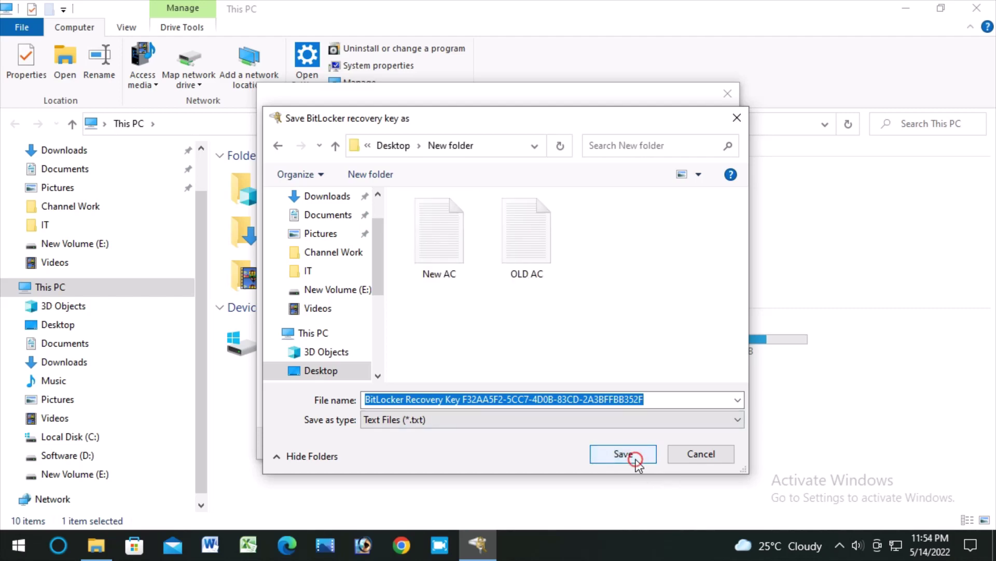
click(636, 459)
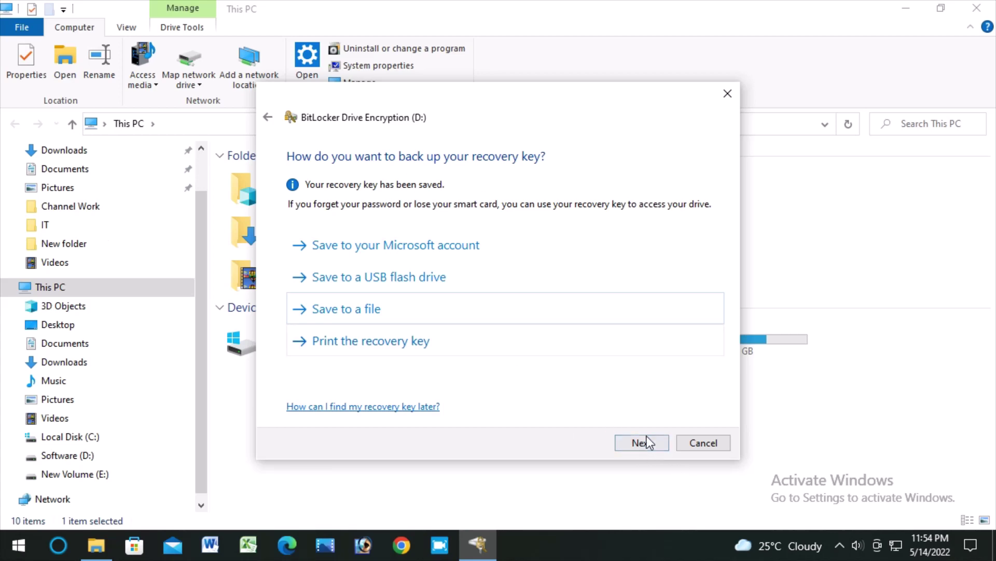
Keep 'Encrypt used disk space only' and 'New encryption mode', then start encrypting drive D:.
click(644, 444)
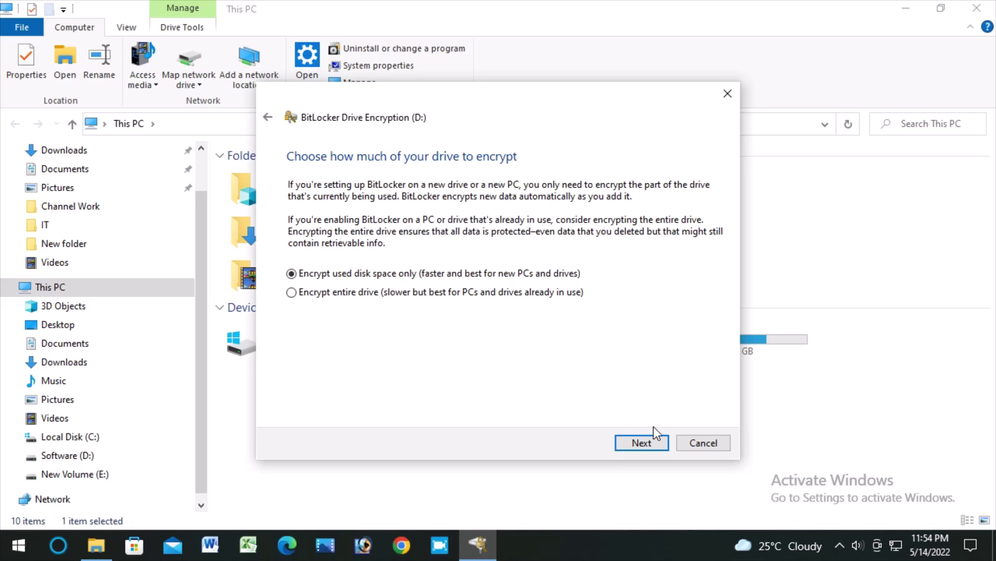
click(653, 445)
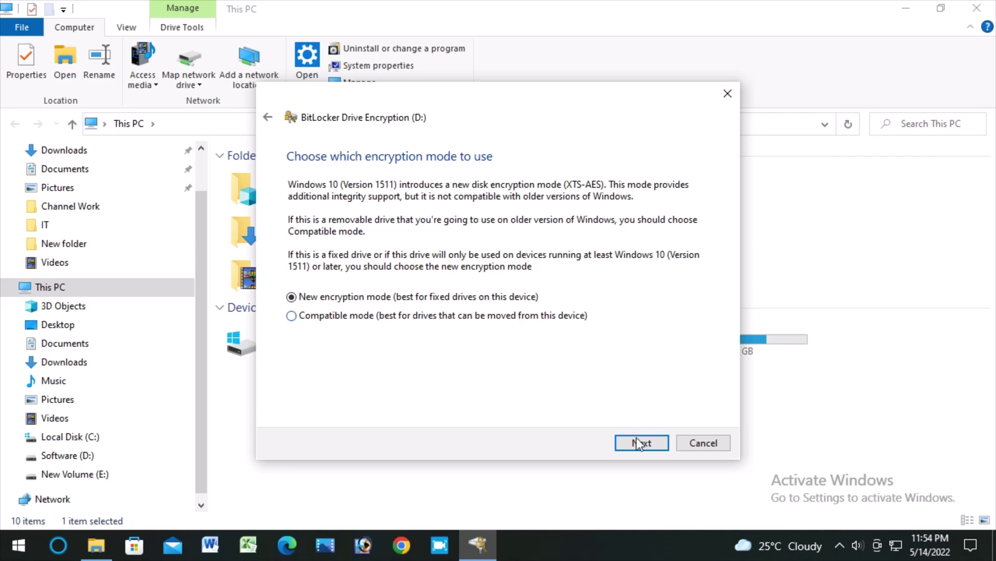
click(652, 443)
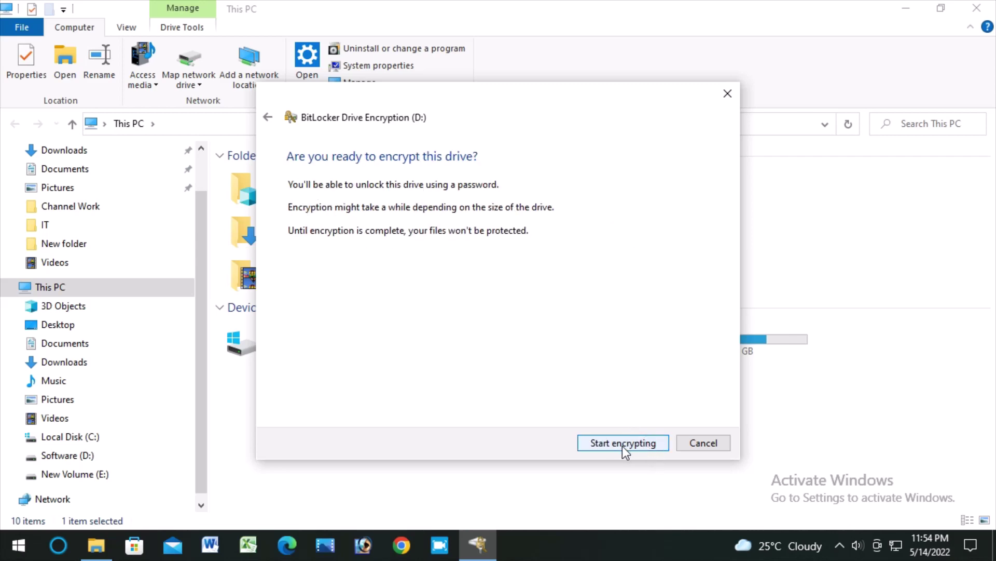
click(623, 446)
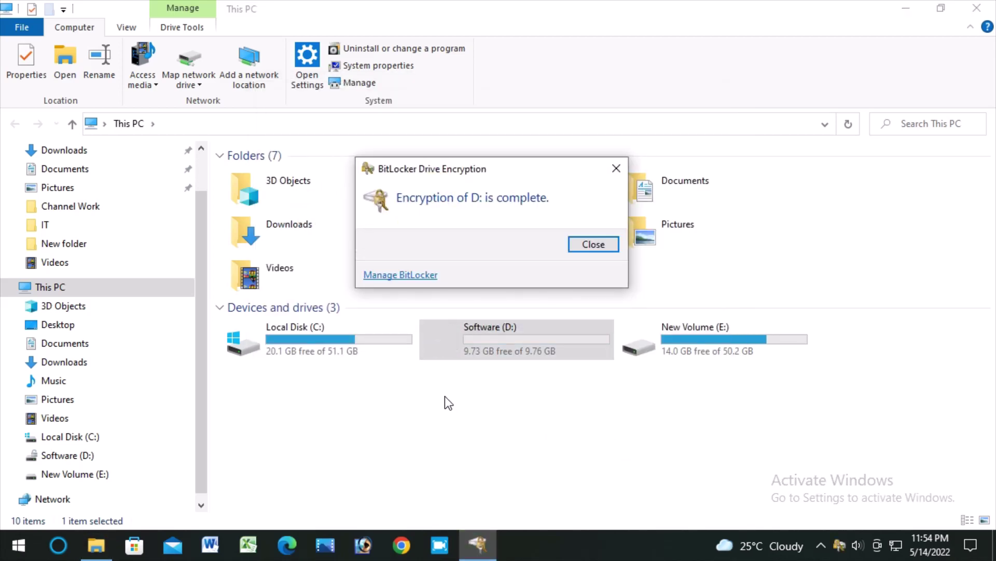
Dismiss the encryption-complete notice, refresh This PC, and open then close Software (D:).
click(600, 247)
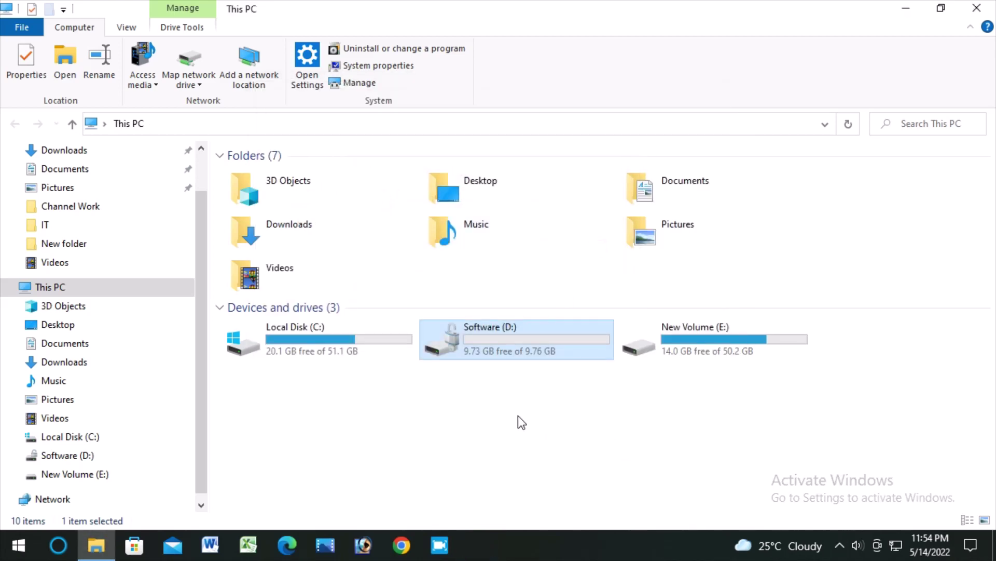
right_click(507, 441)
click(555, 324)
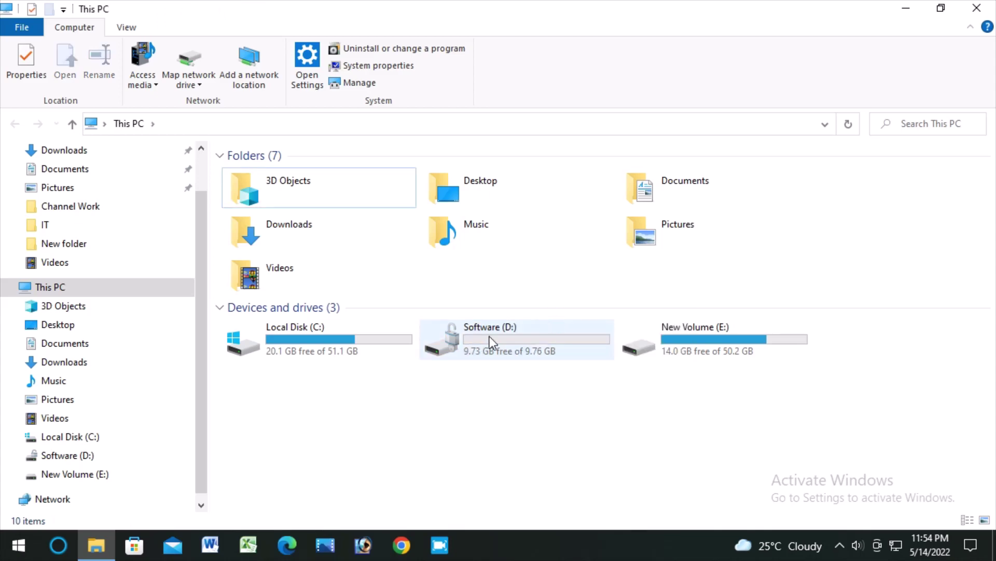
double_click(490, 335)
click(976, 8)
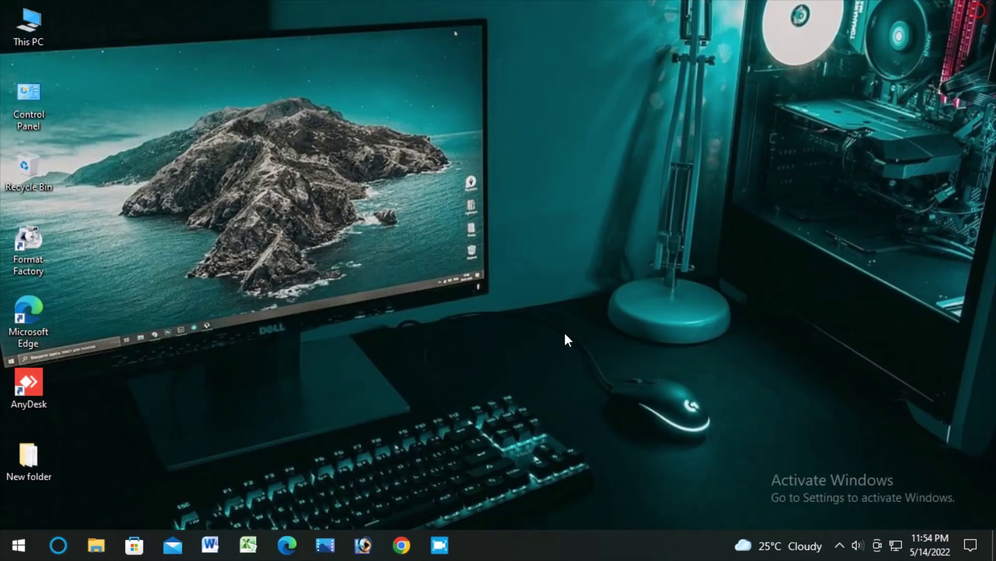
Refresh the desktop, reopen and refresh This PC, then close it and refresh the desktop again.
right_click(409, 248)
click(466, 300)
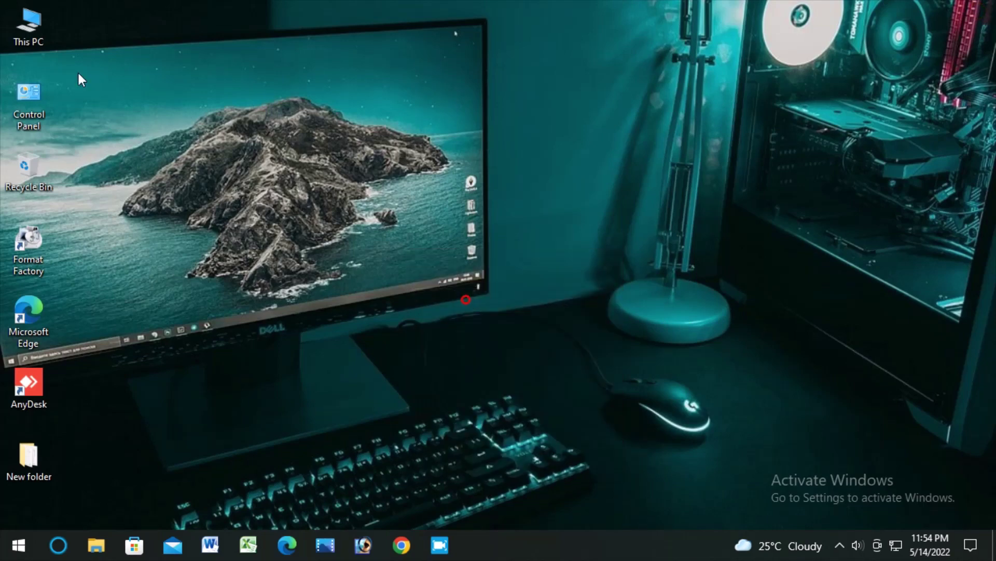
double_click(31, 29)
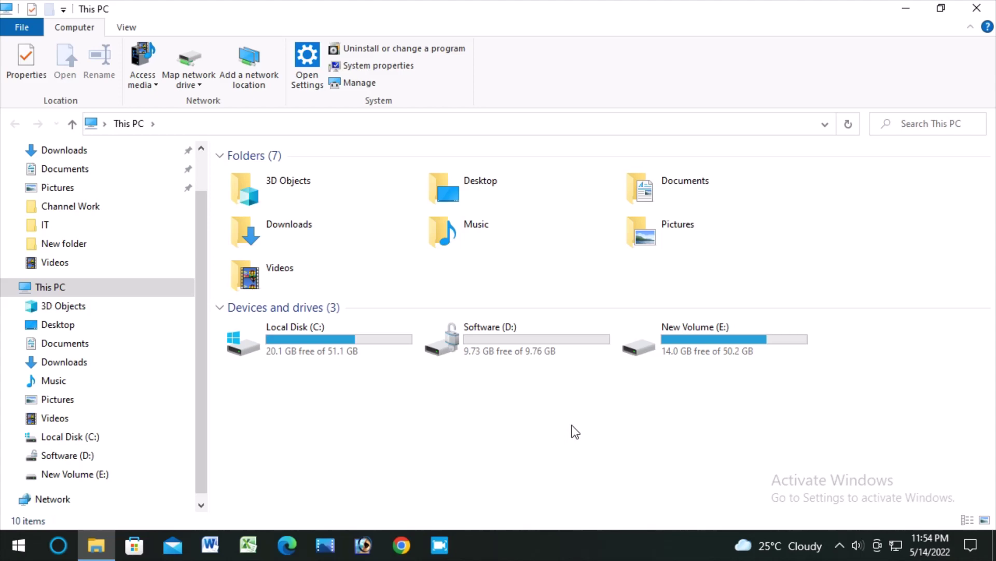
right_click(537, 436)
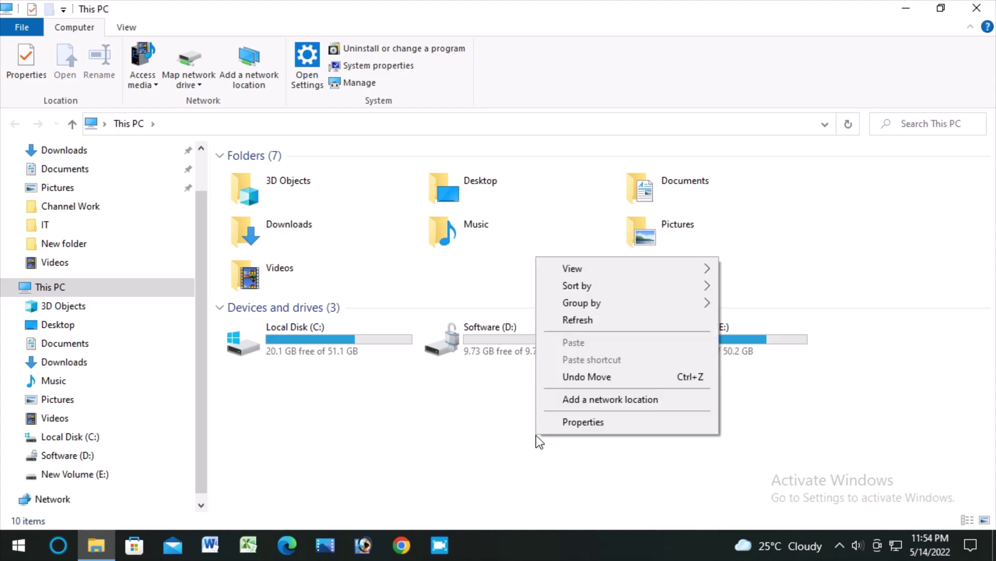
click(585, 317)
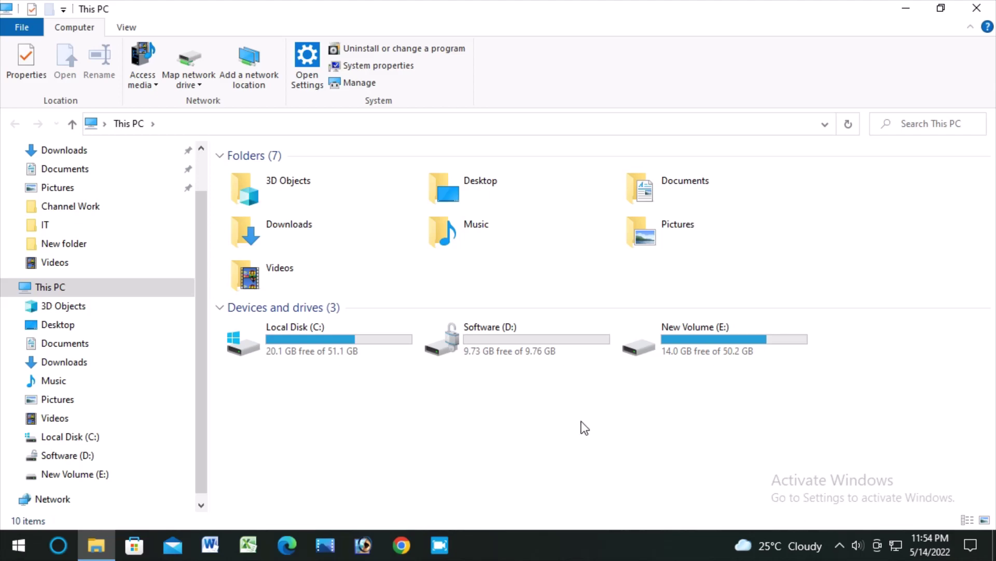
click(977, 8)
right_click(365, 237)
click(412, 285)
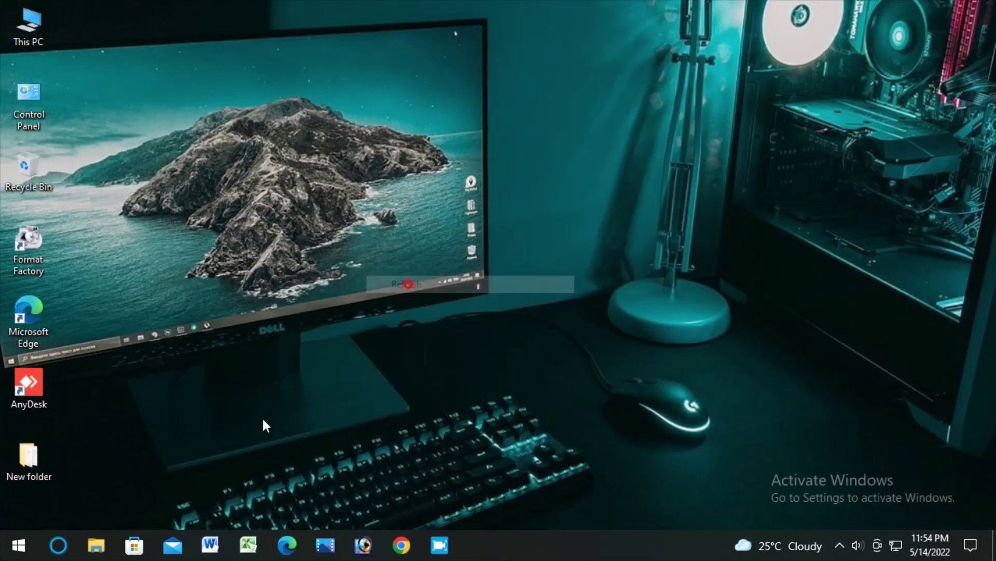
Restart the computer from the Start menu, then refresh the desktop and reopen This PC.
click(17, 546)
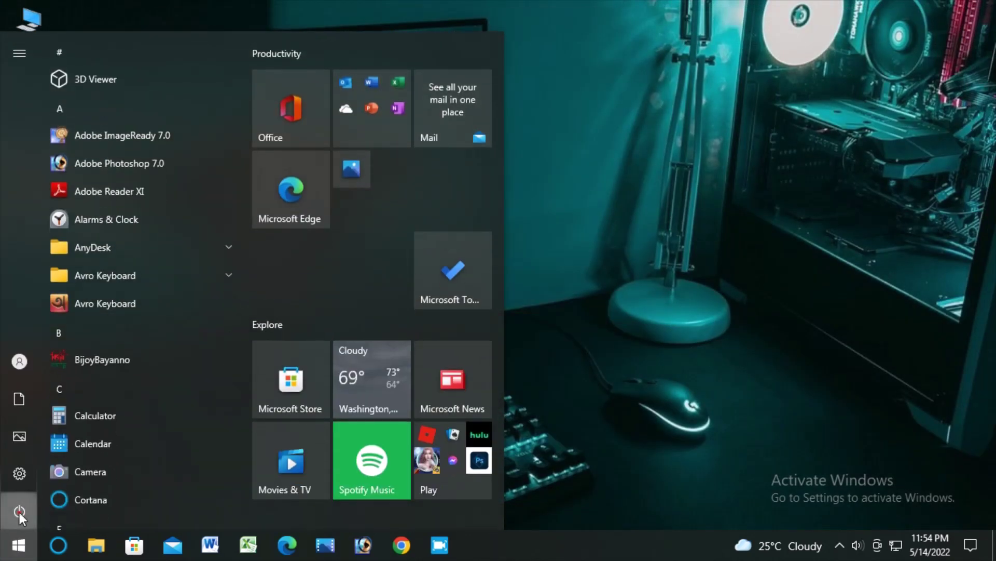
click(19, 512)
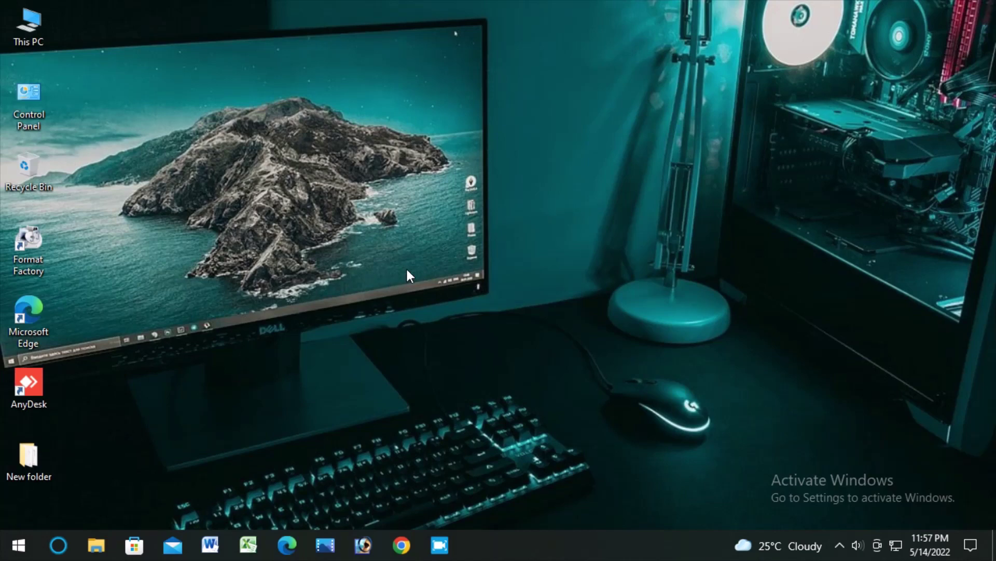
right_click(356, 144)
click(406, 189)
double_click(32, 26)
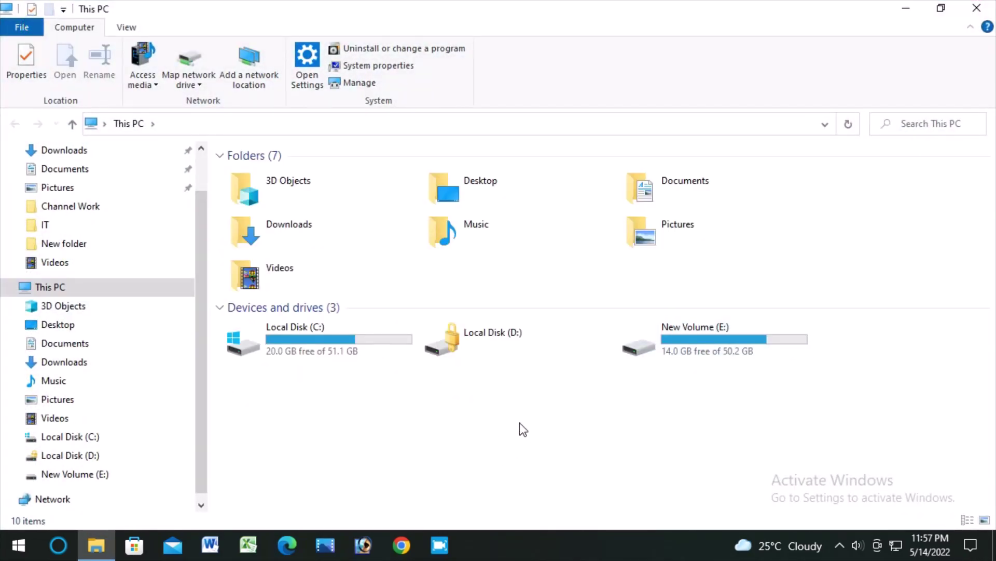
Open the locked Local Disk (D:) and unlock it with its BitLocker password.
double_click(489, 352)
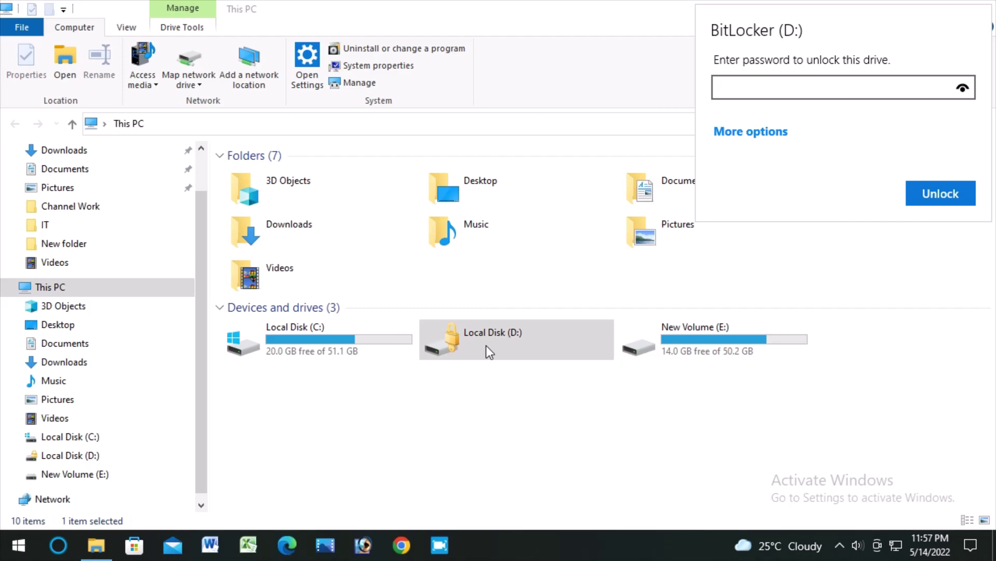
click(745, 89)
text(12345678901)
click(935, 198)
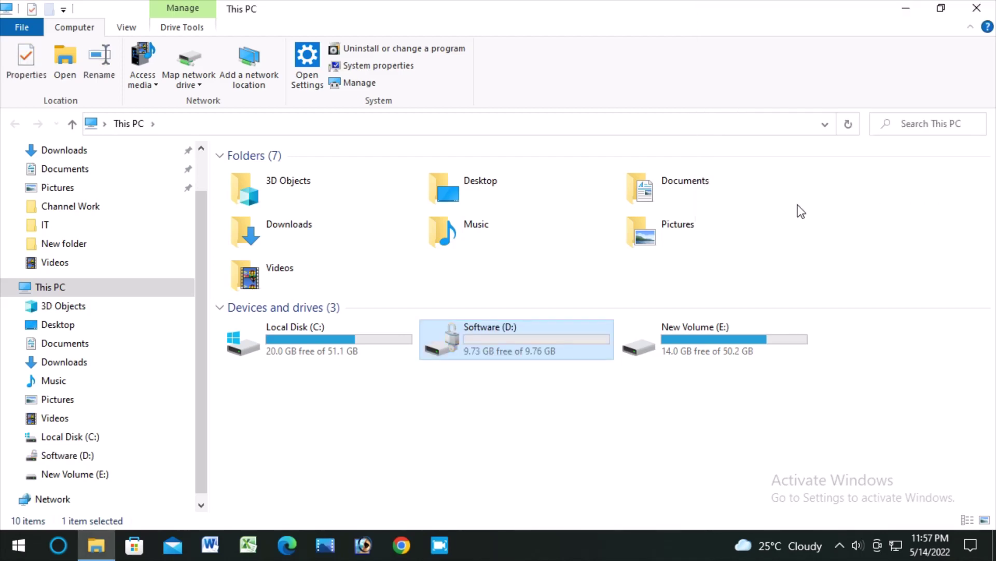
double_click(513, 342)
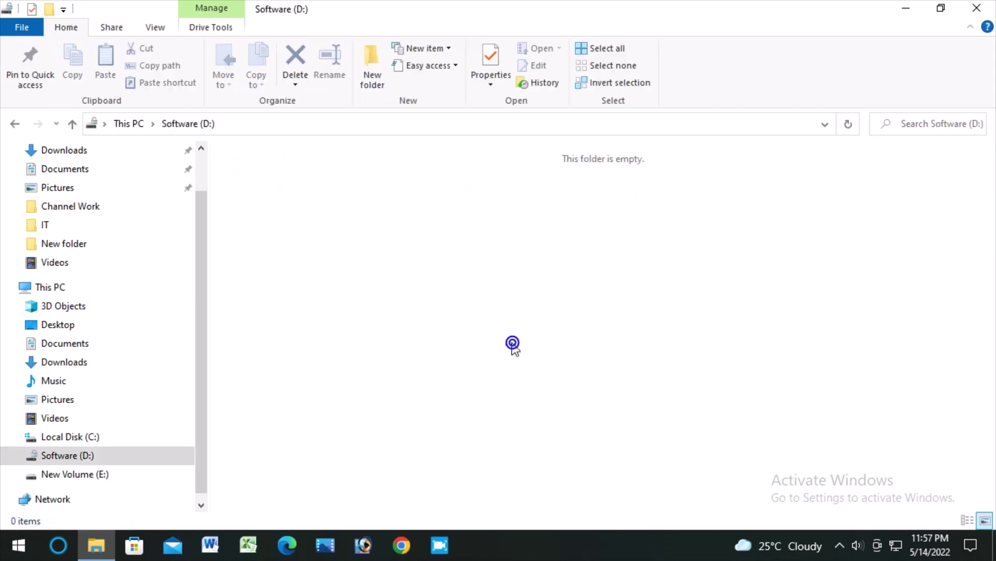
click(128, 123)
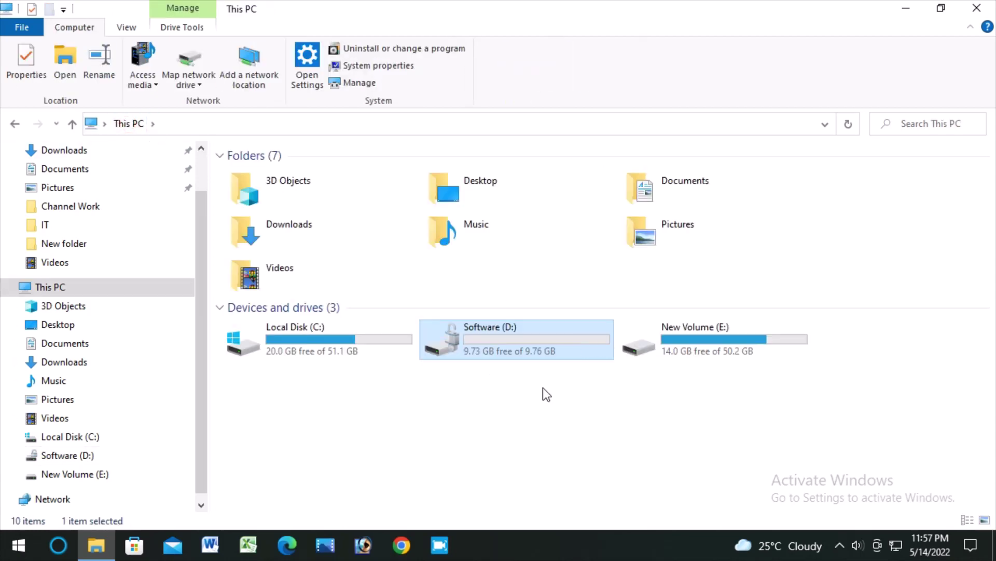
right_click(499, 426)
click(532, 310)
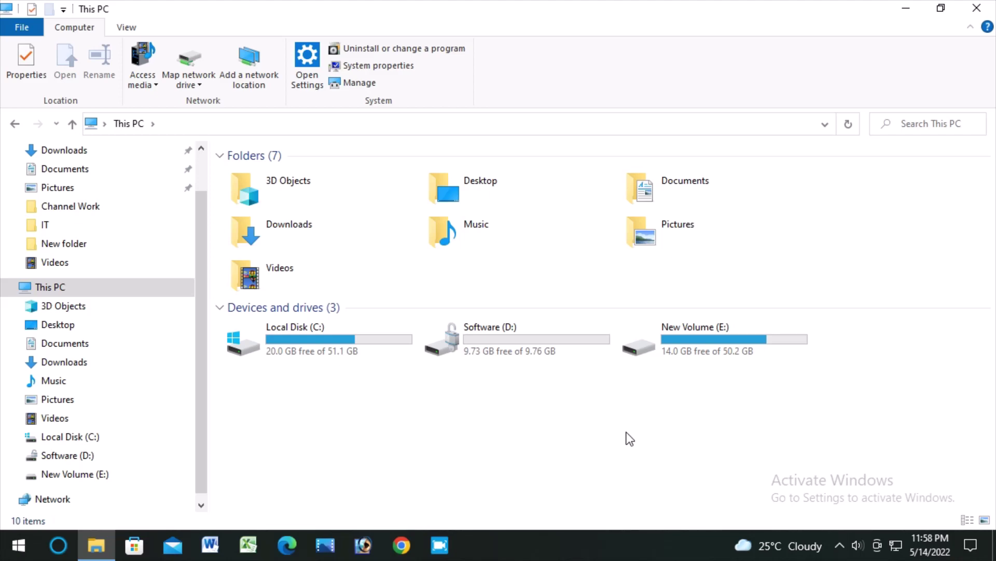
right_click(487, 463)
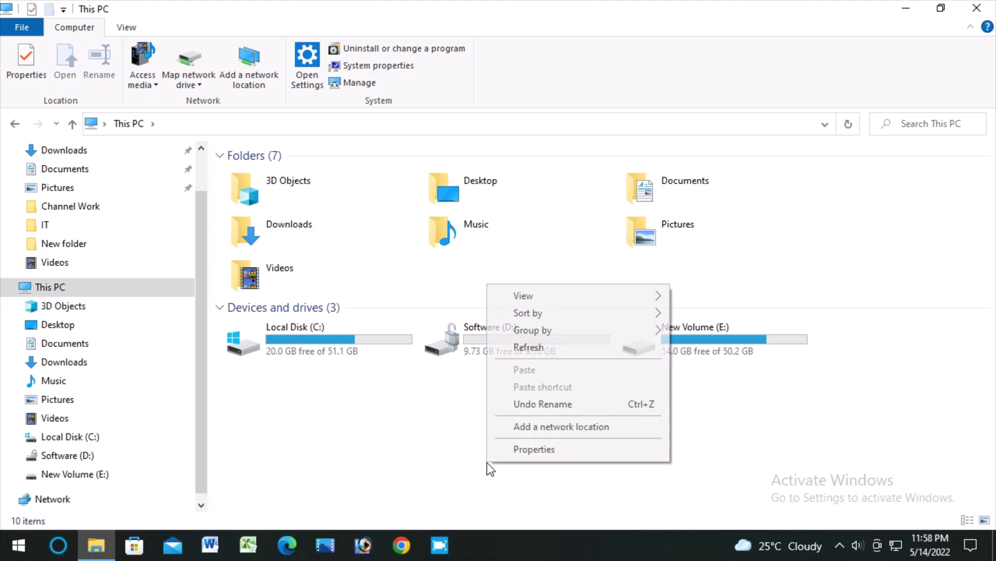
click(509, 349)
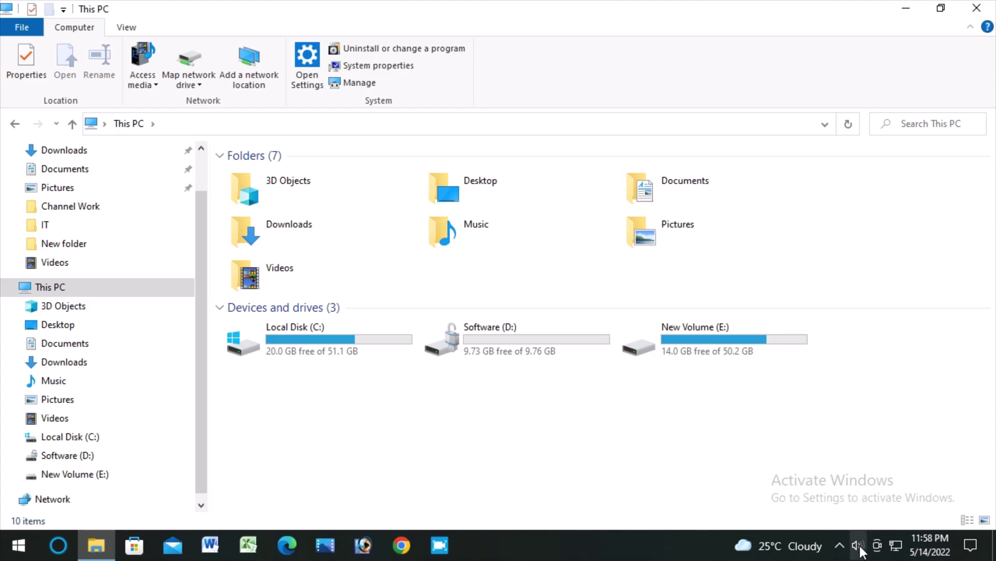
click(841, 545)
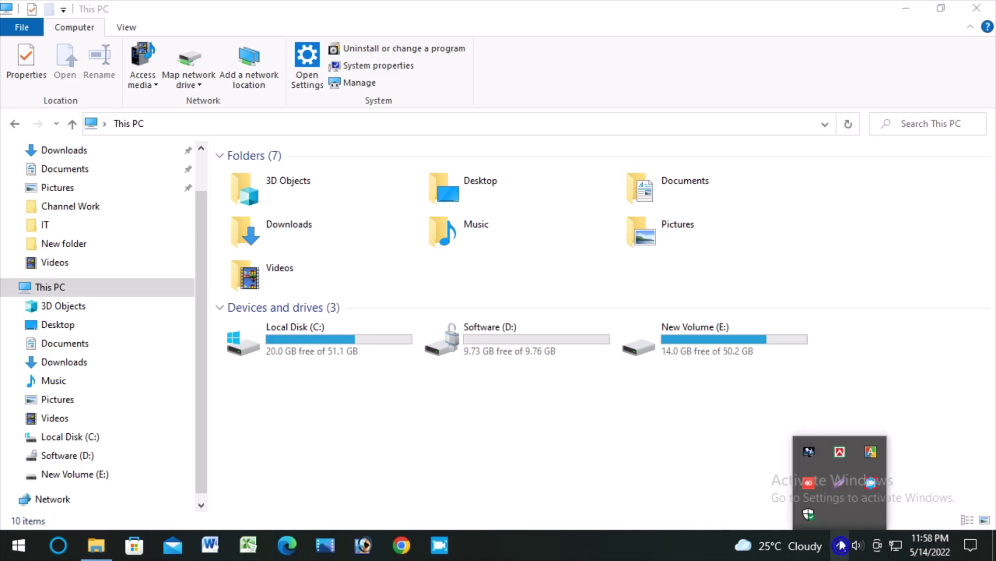
right_click(870, 481)
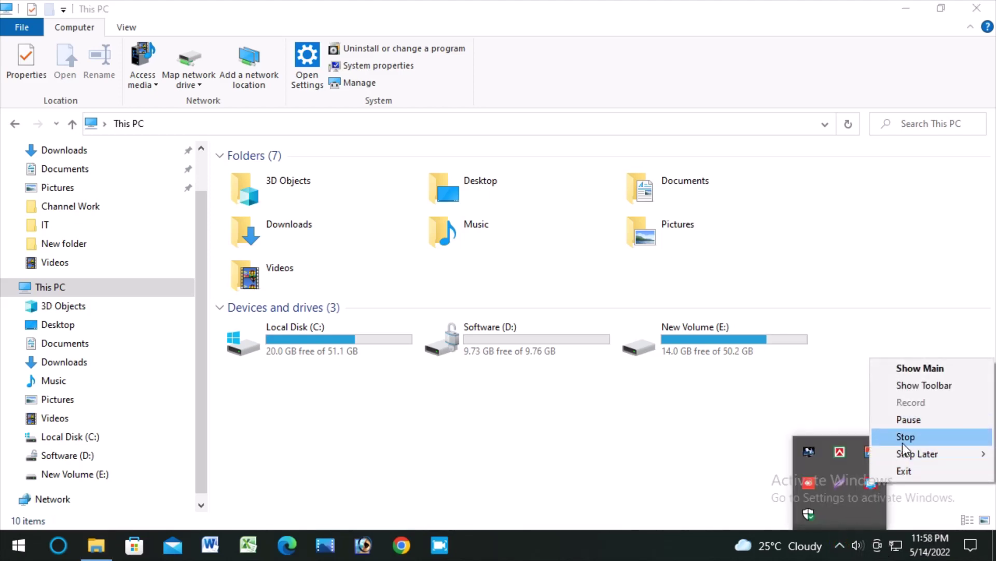